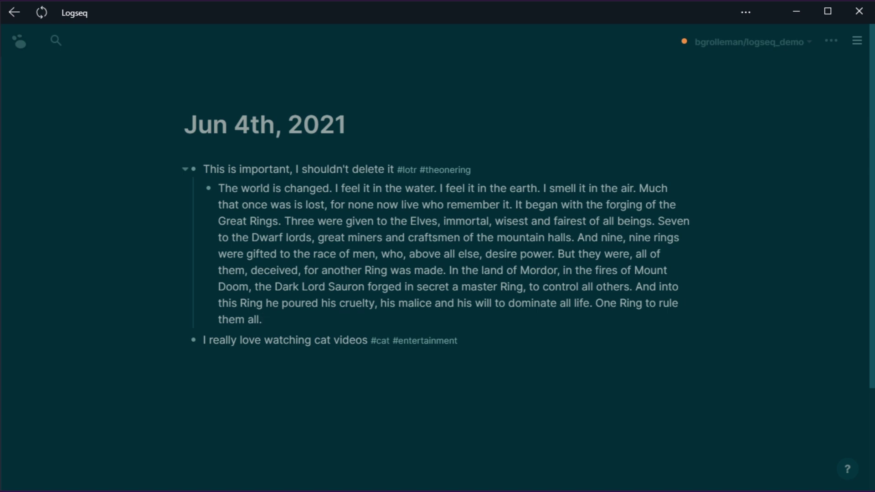
# Step: Delete the "This is important, I shouldn't delete it" block with its nested text from the Jun 4th, 2021 journal
pyautogui.hotkey('shift', 'Up')
pyautogui.press('BackSpace')
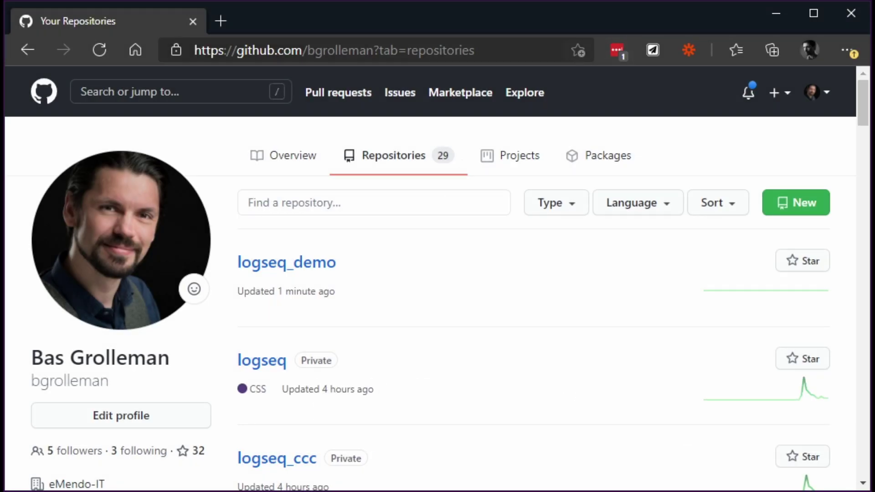
# Step: Open the logseq_demo repository on GitHub and review its commit list and the changes in the newest "Logseq auto save" commit
pyautogui.click(246, 269)
pyautogui.click(253, 368)
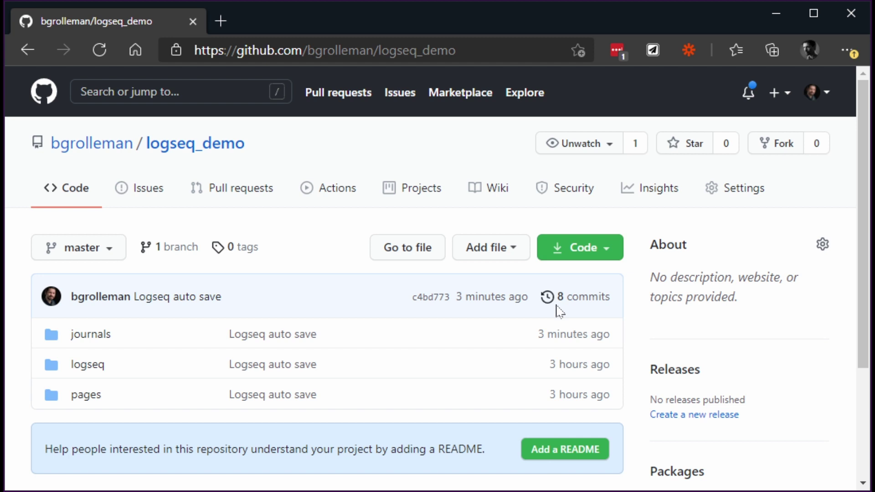
pyautogui.click(578, 301)
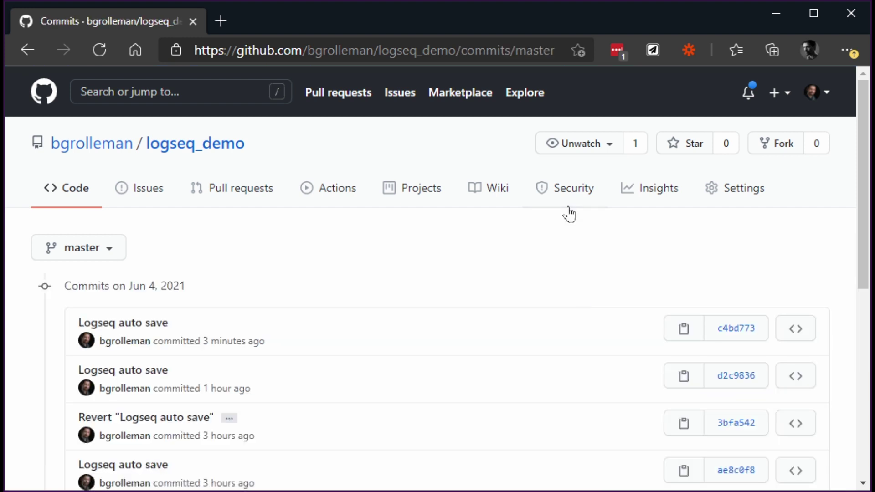
pyautogui.scroll(-8, 477, 307)
pyautogui.scroll(8, 429, 363)
pyautogui.click(156, 324)
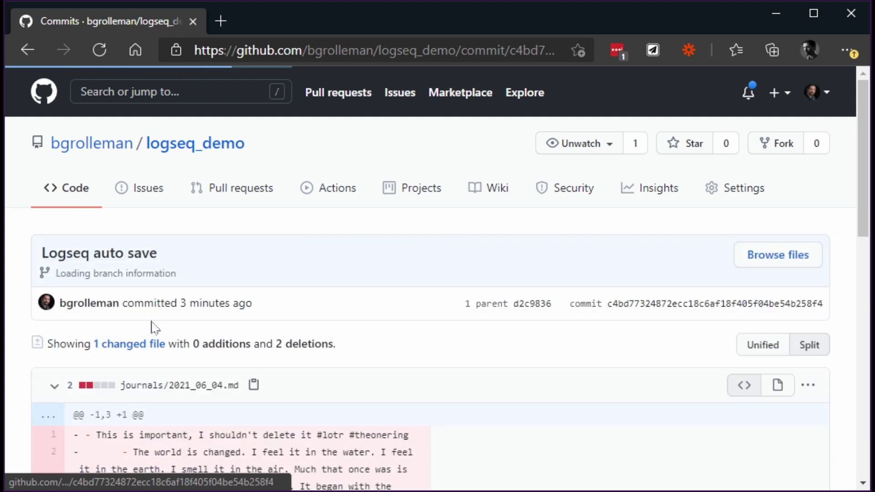
pyautogui.scroll(-7, 389, 307)
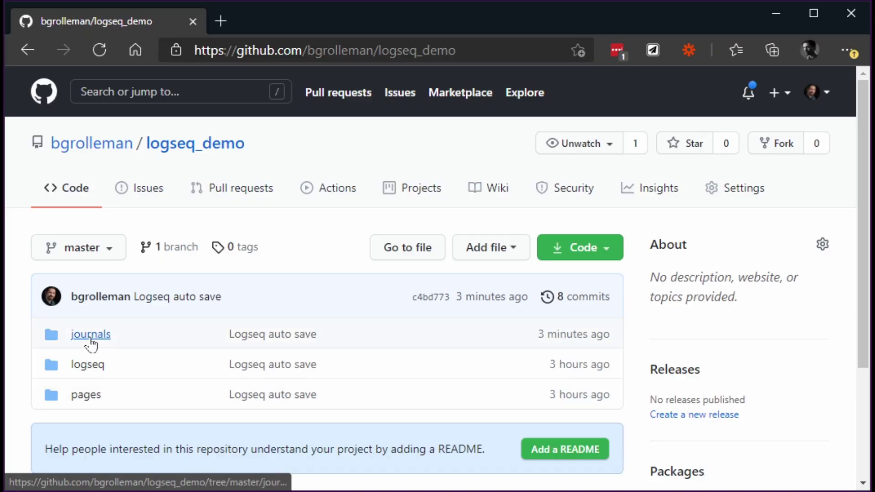
# Step: Open journals/2021_06_04.md in the logseq_demo repository and examine the file's commit history
pyautogui.click(90, 339)
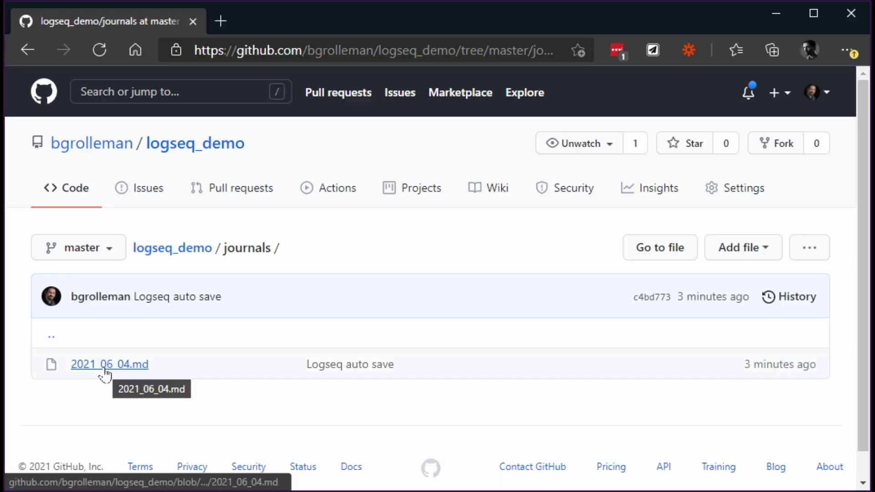
pyautogui.click(104, 368)
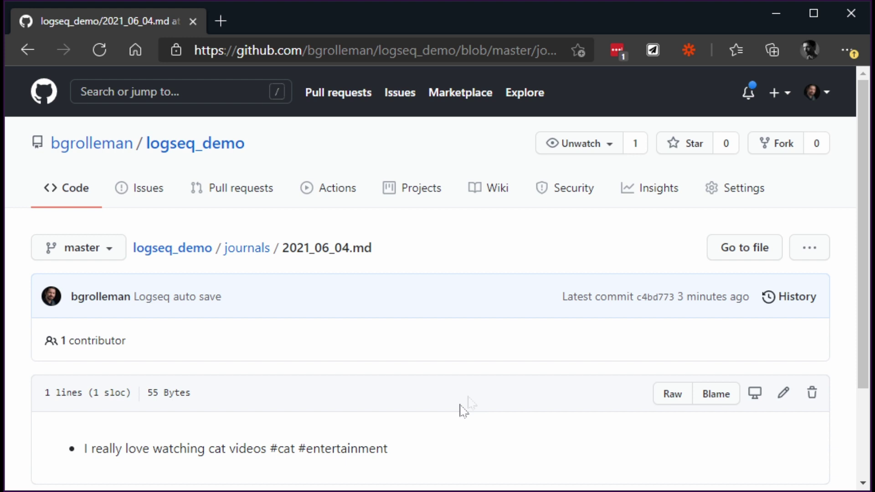
pyautogui.click(794, 297)
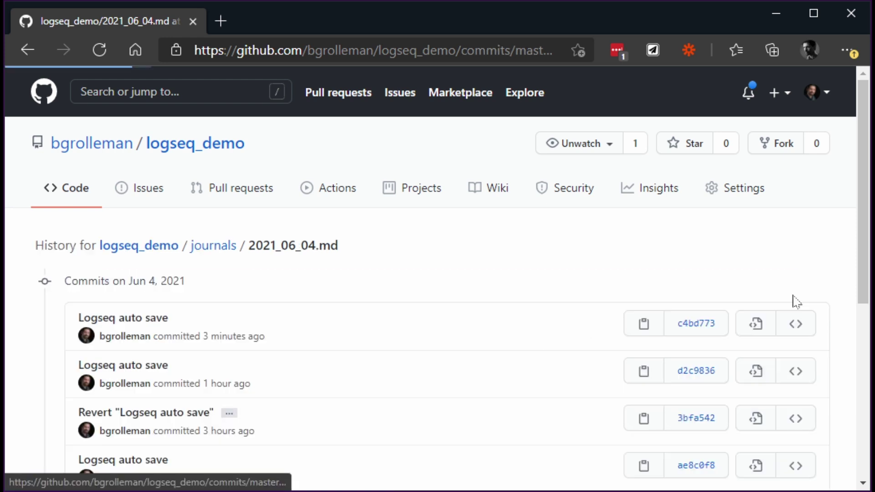
pyautogui.scroll(-4, 693, 347)
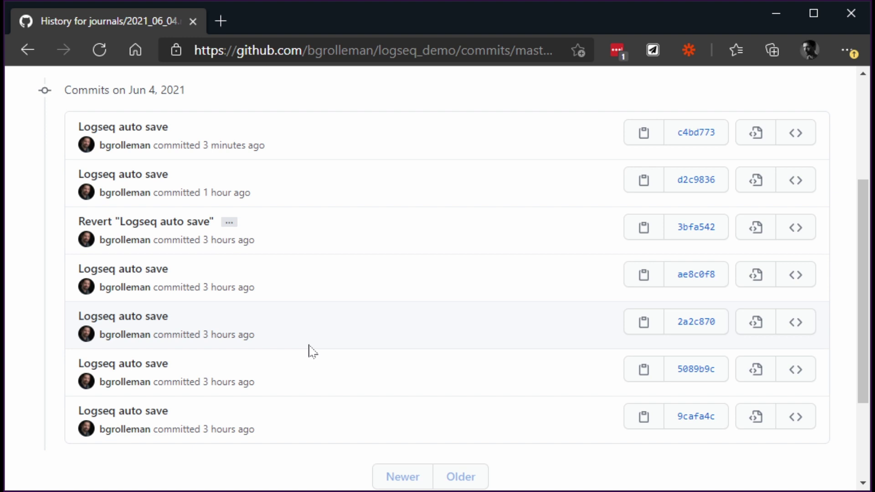
# Step: Open the newest "Logseq auto save" commit in the file's history and copy its full commit hash
pyautogui.click(96, 130)
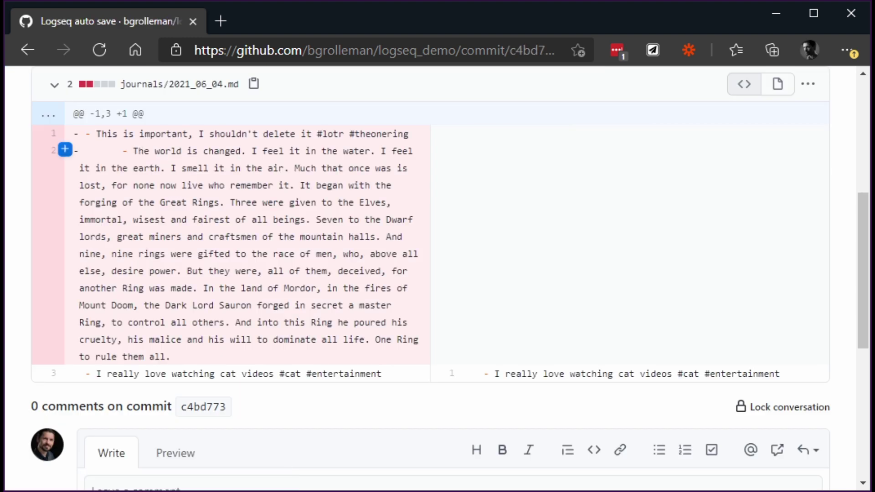
pyautogui.scroll(4, 420, 231)
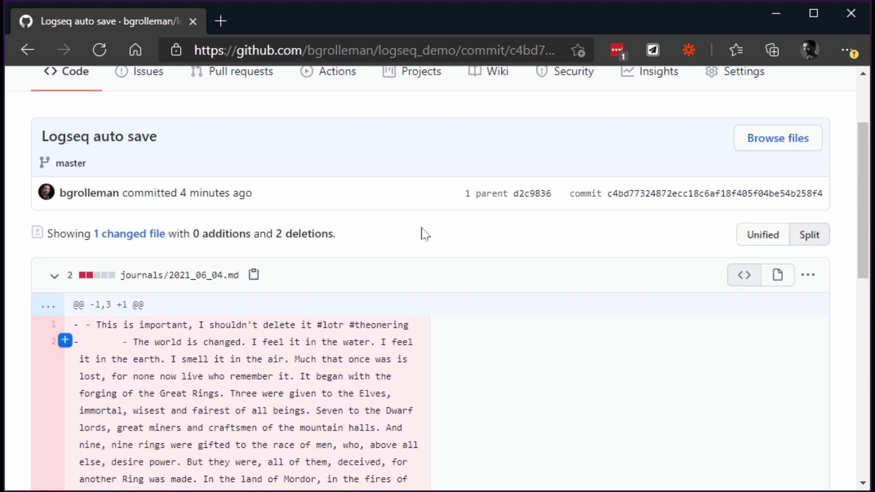
pyautogui.doubleClick(765, 195)
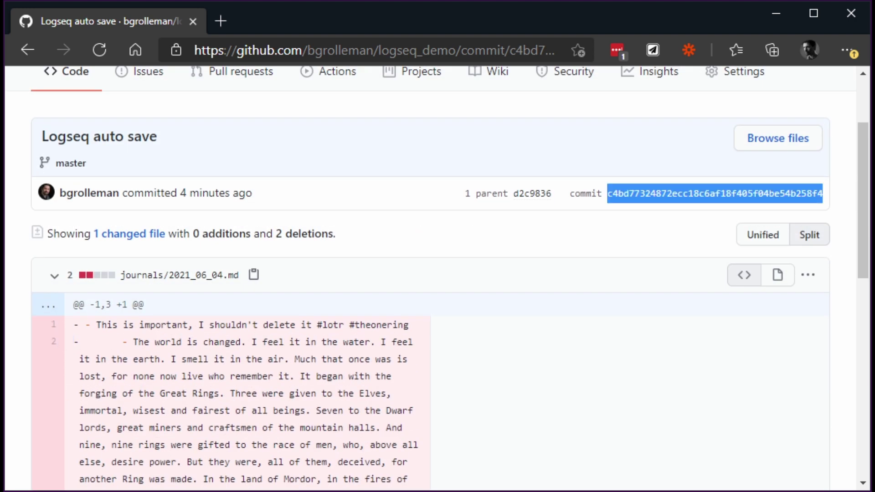
pyautogui.rightClick(761, 191)
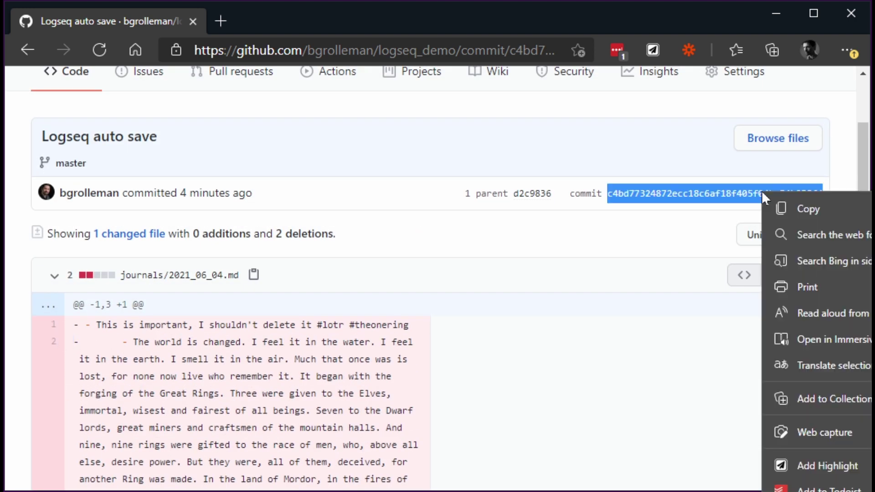
pyautogui.click(810, 209)
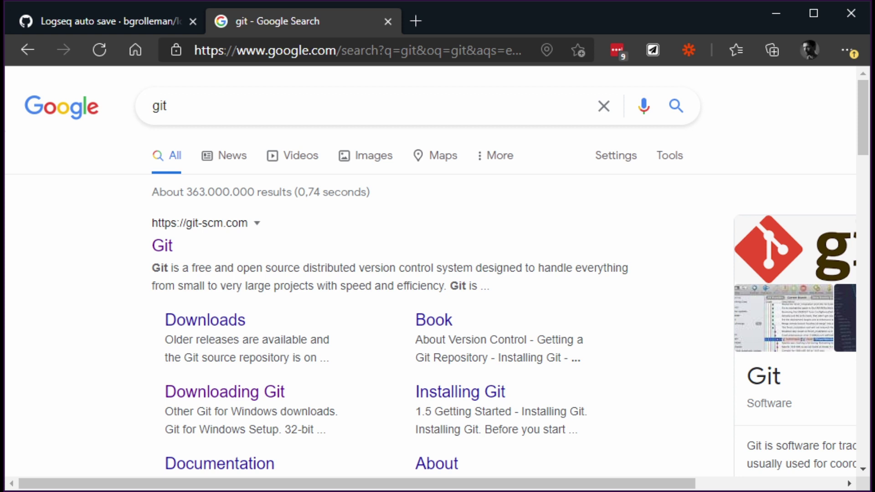
# Step: Download Git for Windows from git-scm.com and proceed through the Git 2.31.1 setup, using the OpenSSL library for HTTPS
pyautogui.click(163, 247)
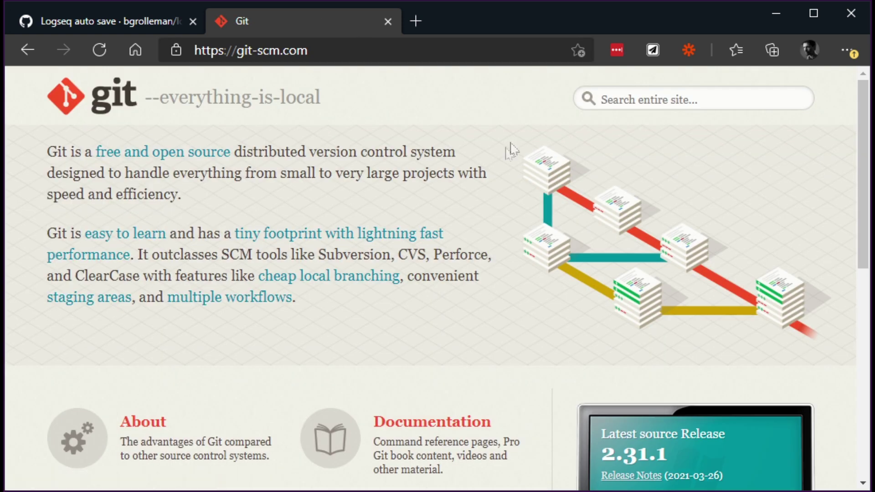
pyautogui.scroll(-4, 512, 151)
pyautogui.click(169, 337)
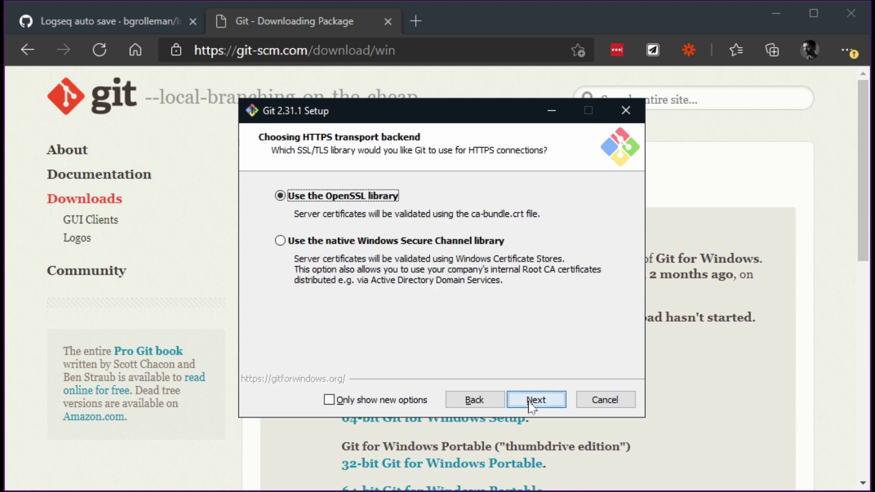
pyautogui.click(532, 405)
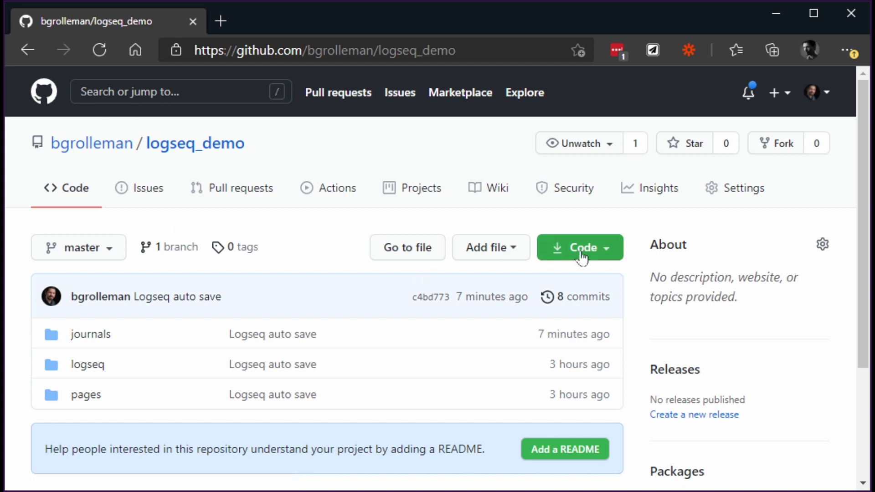
# Step: Copy the HTTPS clone URL of the logseq_demo repository
pyautogui.click(611, 258)
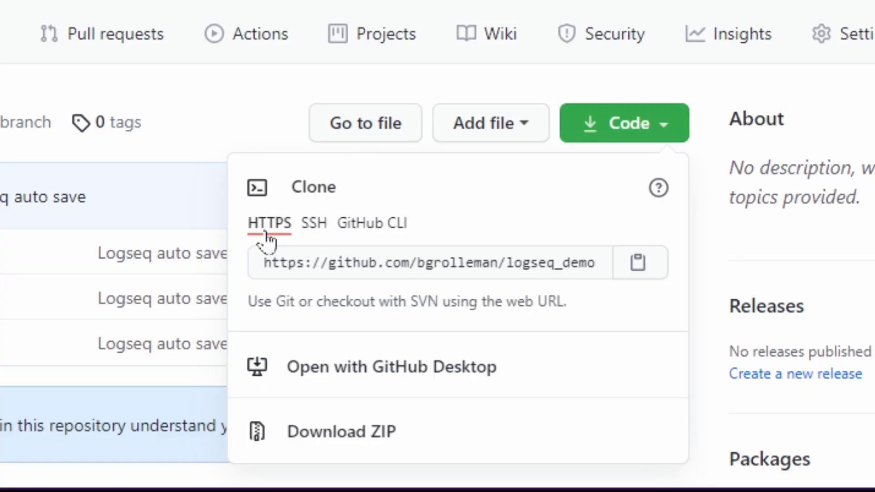
pyautogui.click(428, 263)
pyautogui.rightClick(381, 267)
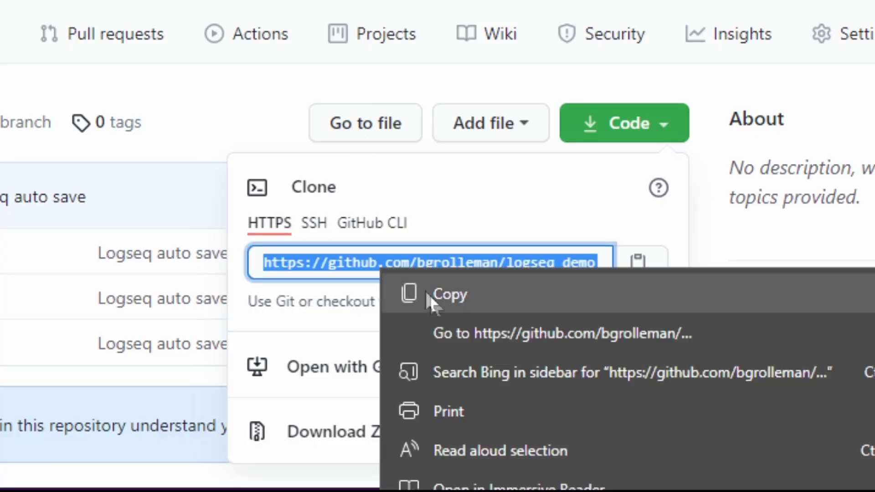
pyautogui.click(452, 294)
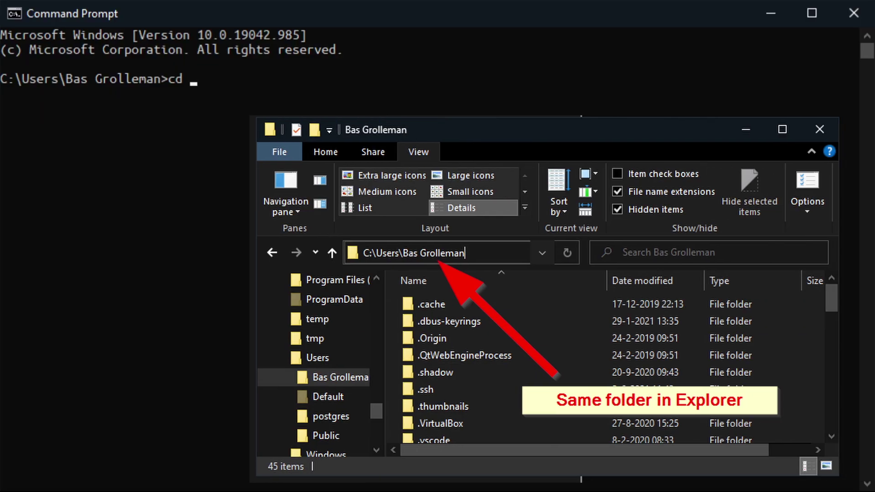
# Step: In Command Prompt, clear the unfinished cd command, switch to drive D: and return to drive C:
pyautogui.press('BackSpace')
pyautogui.press('BackSpace')
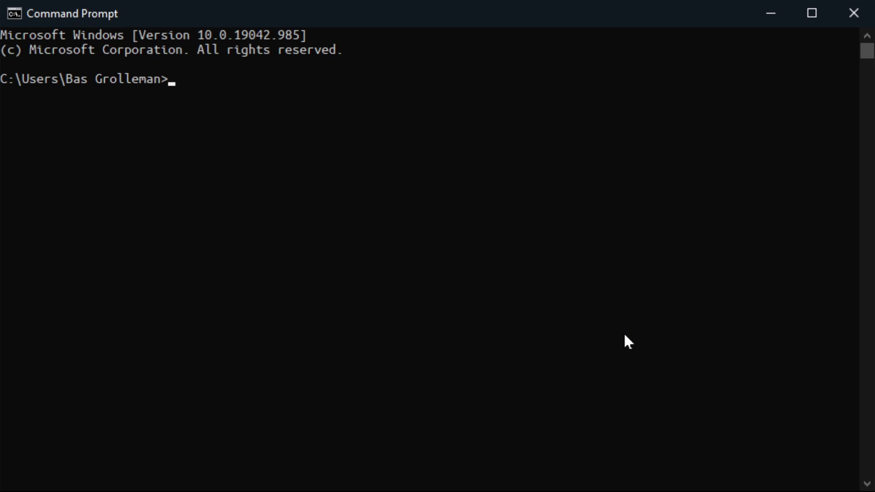
pyautogui.press('Return')
pyautogui.press('Return')
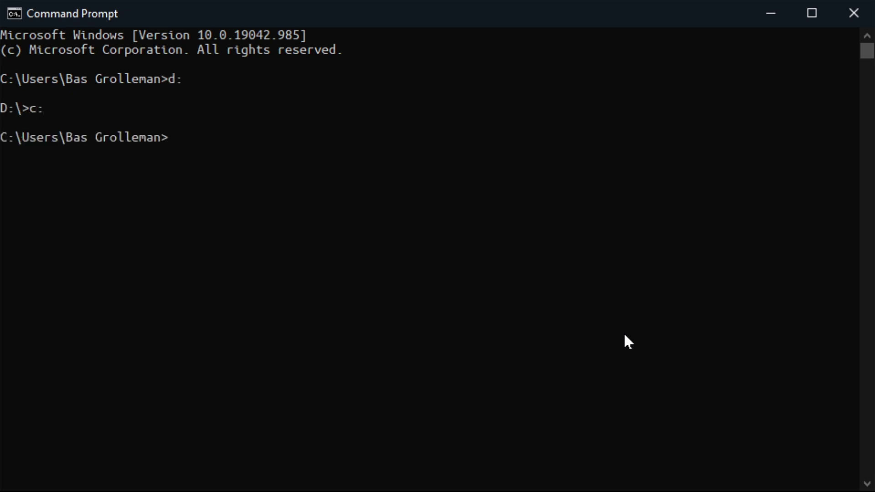
# Step: Change into the Projects folder and create a directory named Demo_YT in it
pyautogui.write('cd Projects')
pyautogui.press('Return')
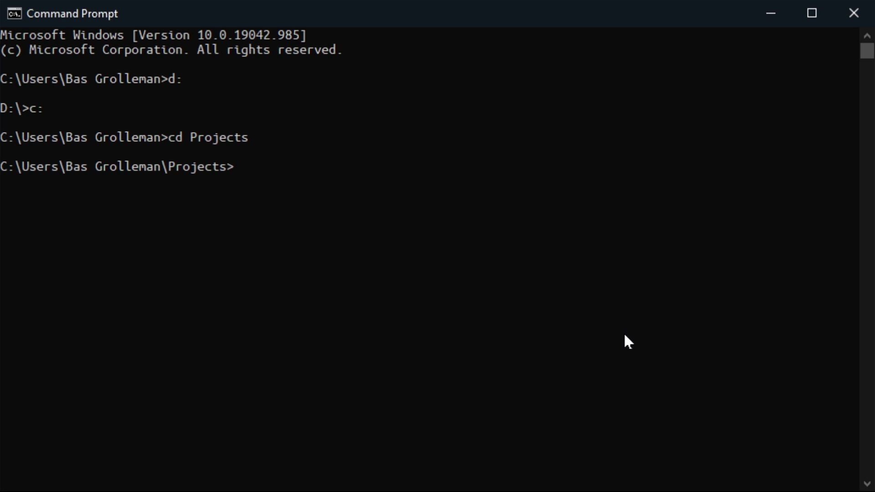
pyautogui.write('mkdir Demo_')
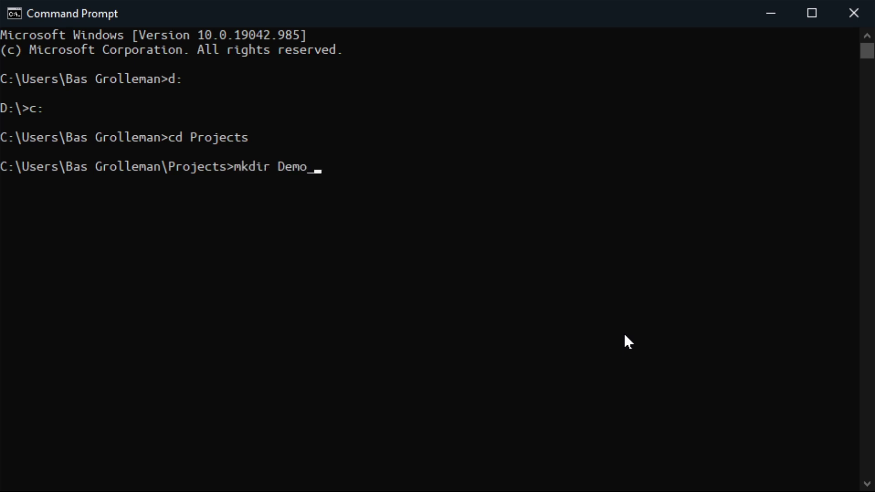
pyautogui.write('YT')
pyautogui.press('Return')
# Step: Change into the Demo_YT folder and clone the logseq_demo.git repository from GitHub into it
pyautogui.write('cd')
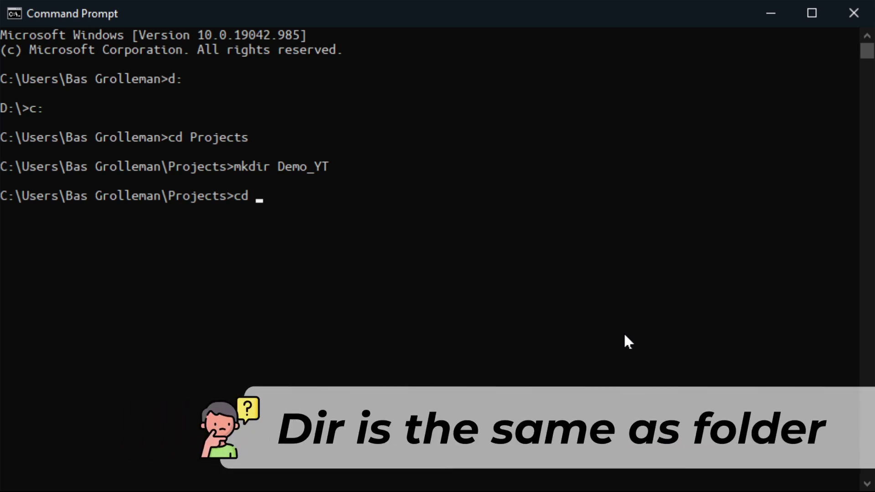
pyautogui.write('cd D')
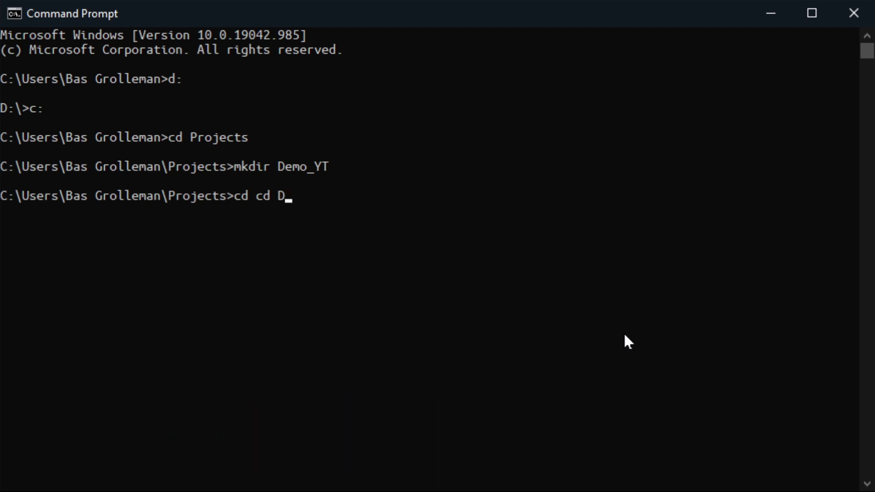
pyautogui.write('emo_YT')
pyautogui.press('Return')
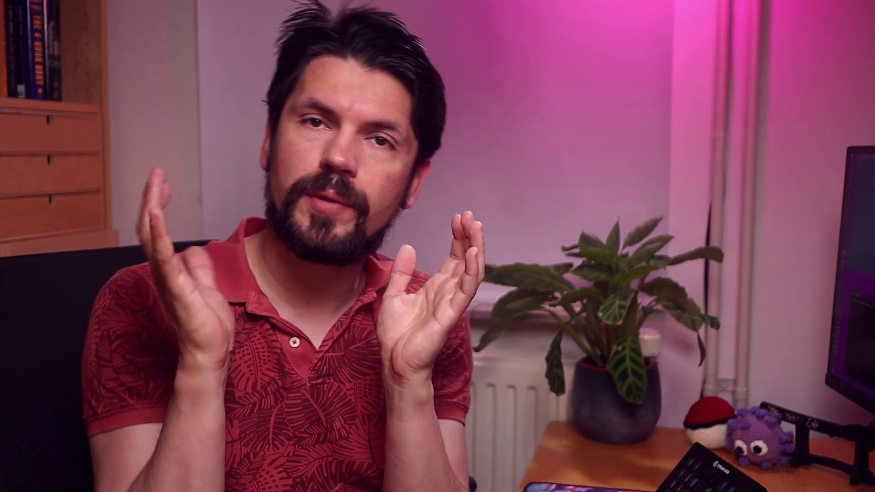
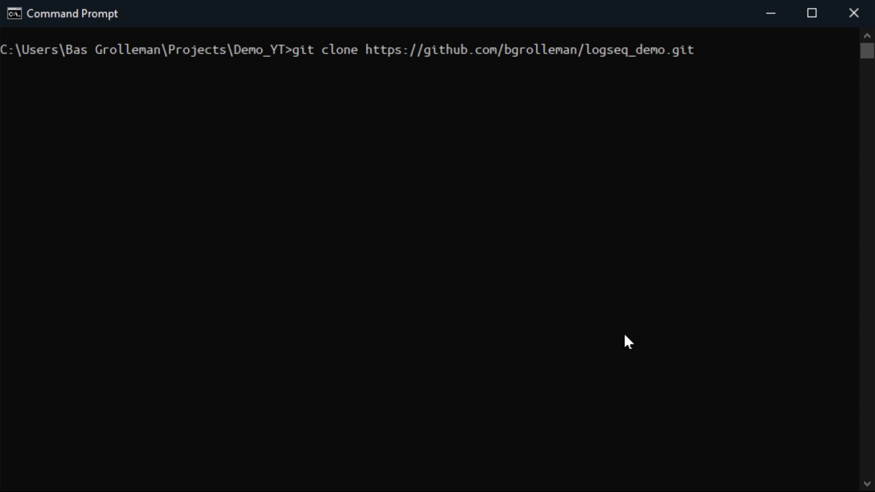
pyautogui.press('Return')
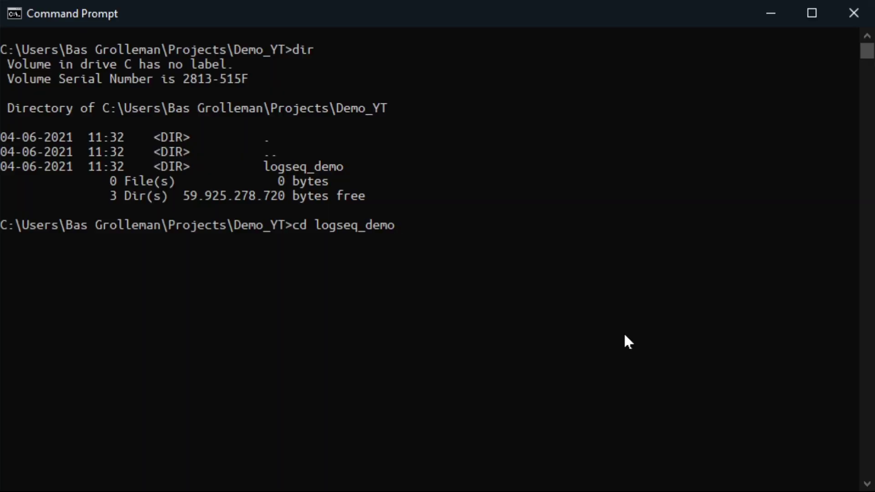
# Step: Change into the cloned logseq_demo folder and list its contents and those of its journals subfolder
pyautogui.press('Return')
pyautogui.write('dir')
pyautogui.press('Return')
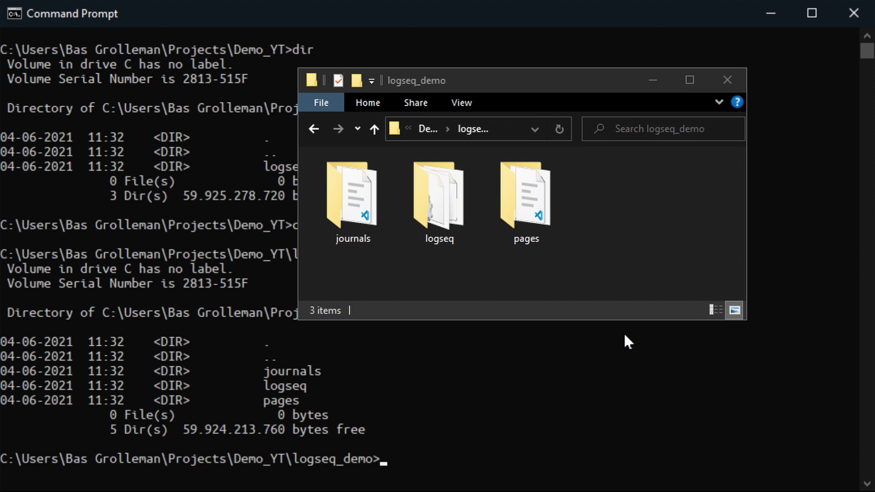
pyautogui.write('dir journals')
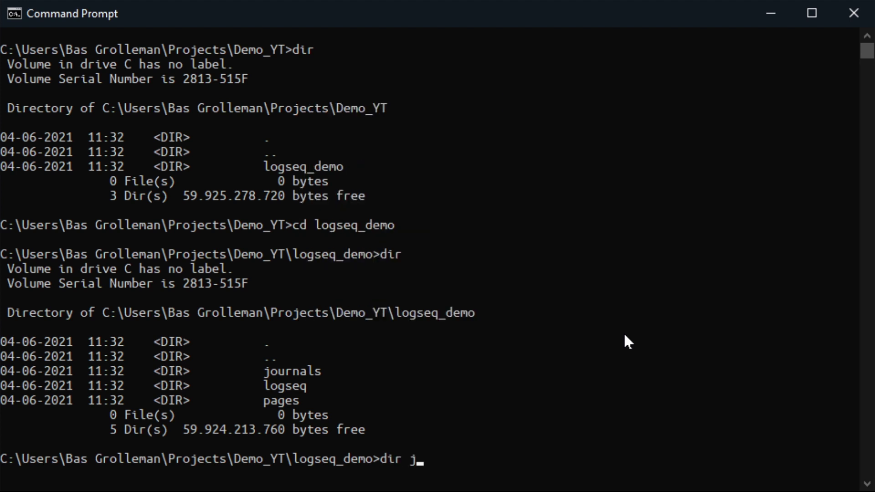
pyautogui.press('Return')
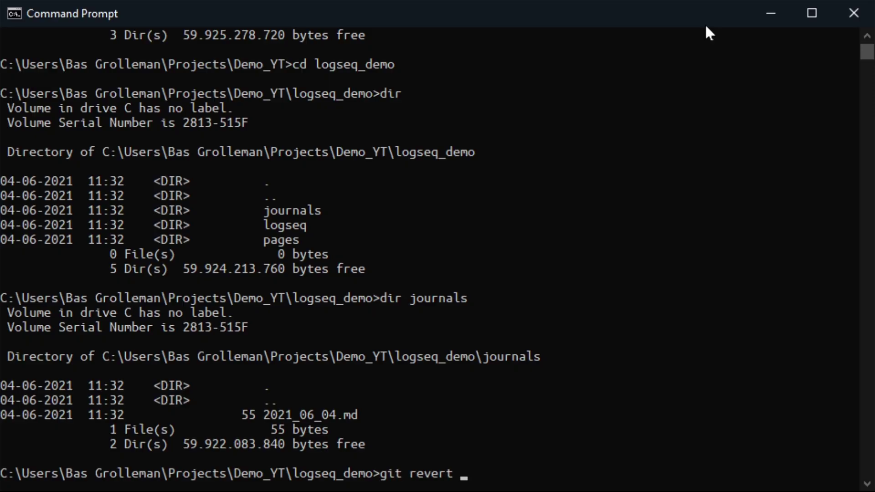
# Step: Run git revert on commit c4bd77324872ecc18c6af18f405f04be54b258f4 and accept the default revert commit message
pyautogui.write('c4bd77324872ecc18c6af18f405f04be54b258f4')
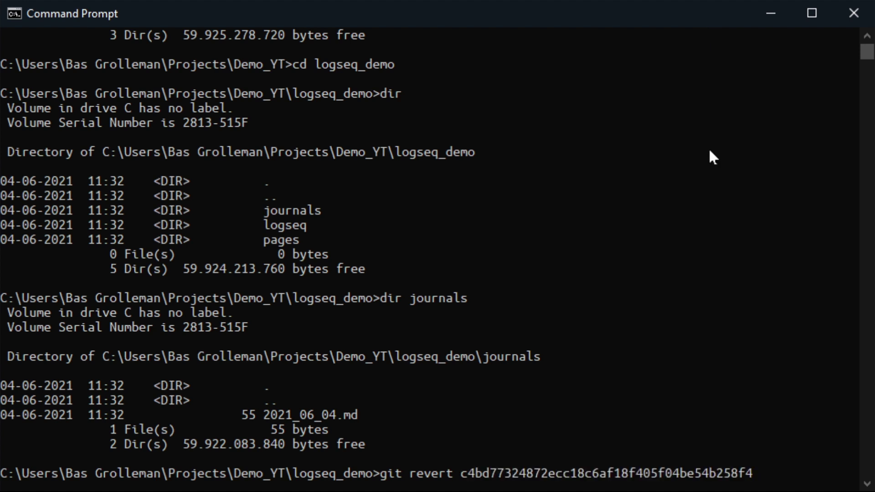
pyautogui.press('Return')
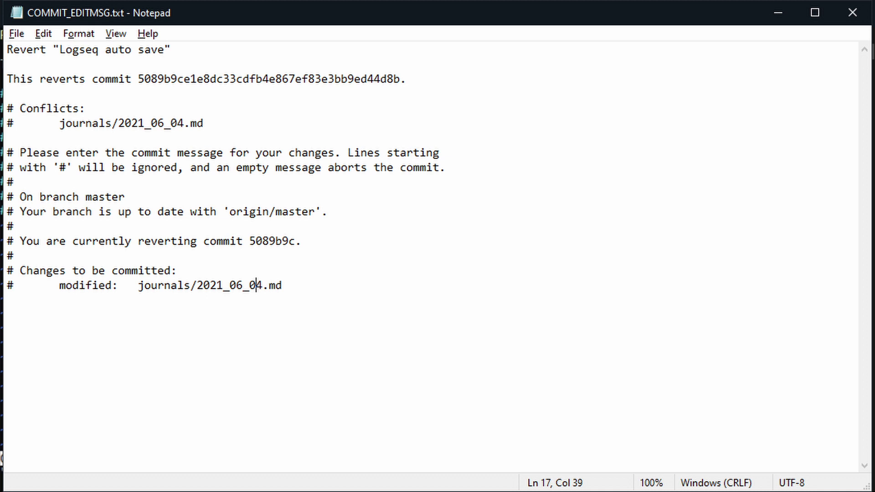
pyautogui.hotkey('alt', 'F4')
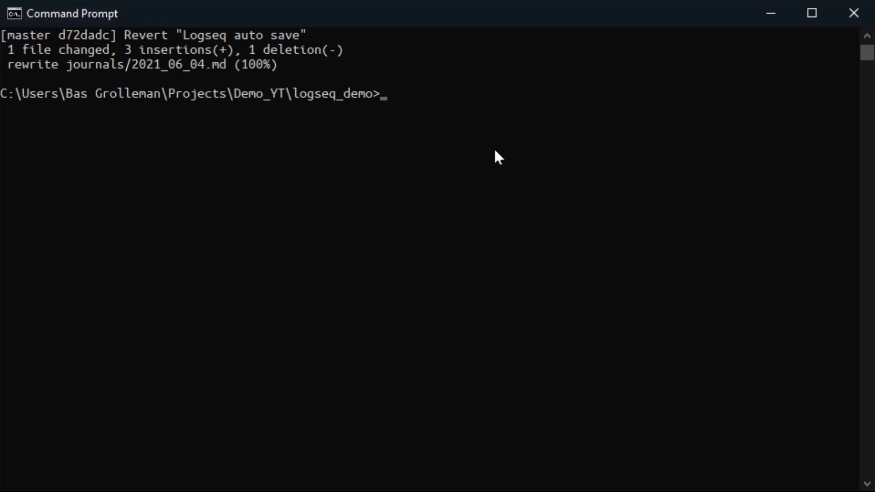
# Step: Push the revert commit to the GitHub repository with git push
pyautogui.write('git push')
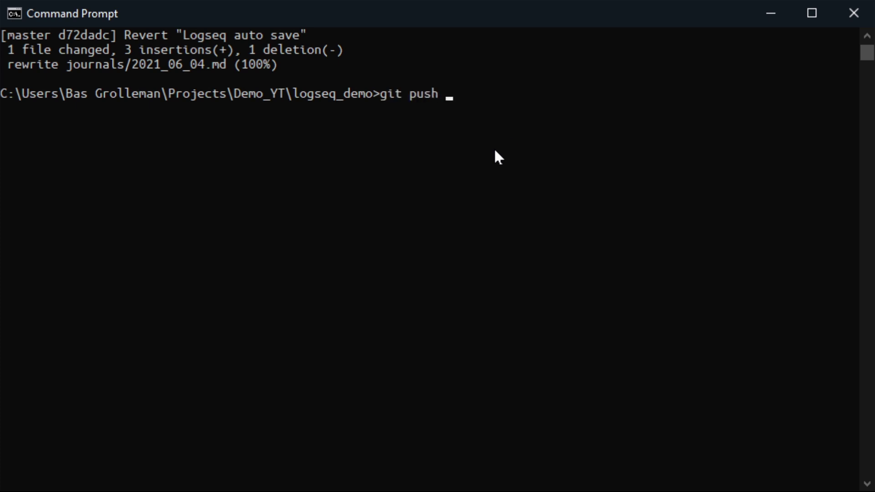
pyautogui.press('Return')
pyautogui.press('Return')
pyautogui.press('Return')
pyautogui.press('Return')
pyautogui.press('Return')
pyautogui.press('Return')
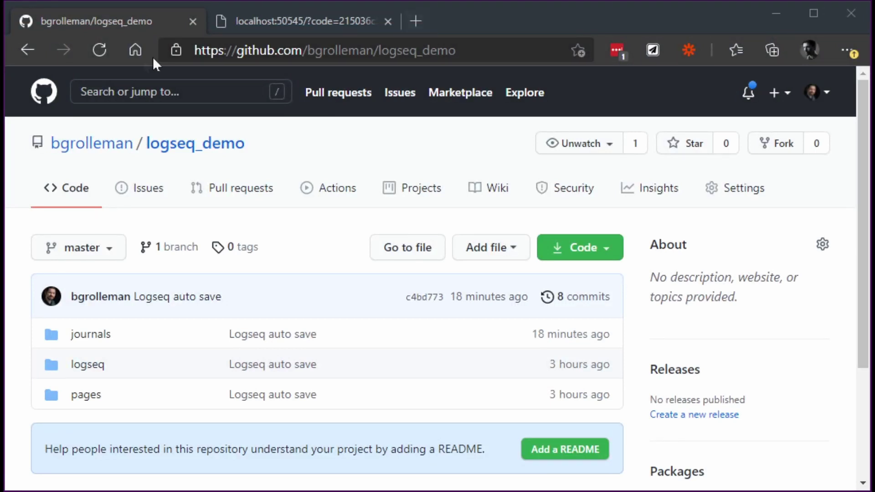
# Step: Reload the logseq_demo page on GitHub, close the localhost tab and view the repository's commit list
pyautogui.click(99, 50)
pyautogui.click(388, 22)
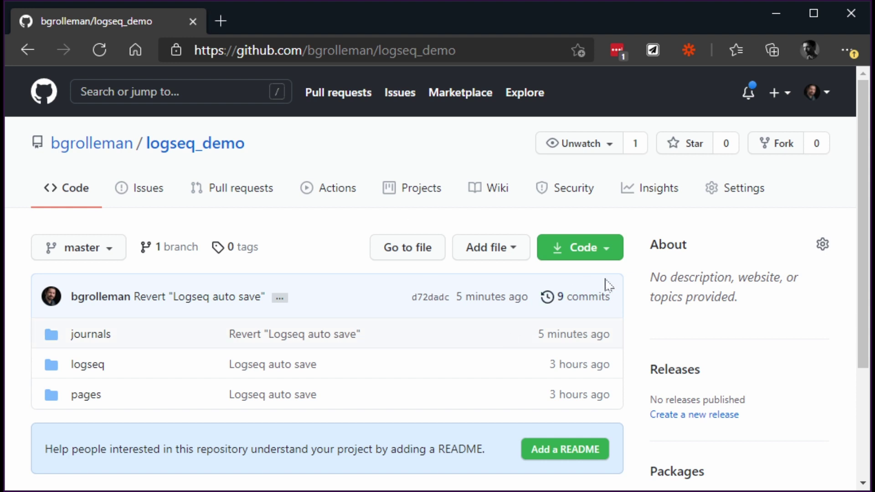
pyautogui.click(601, 298)
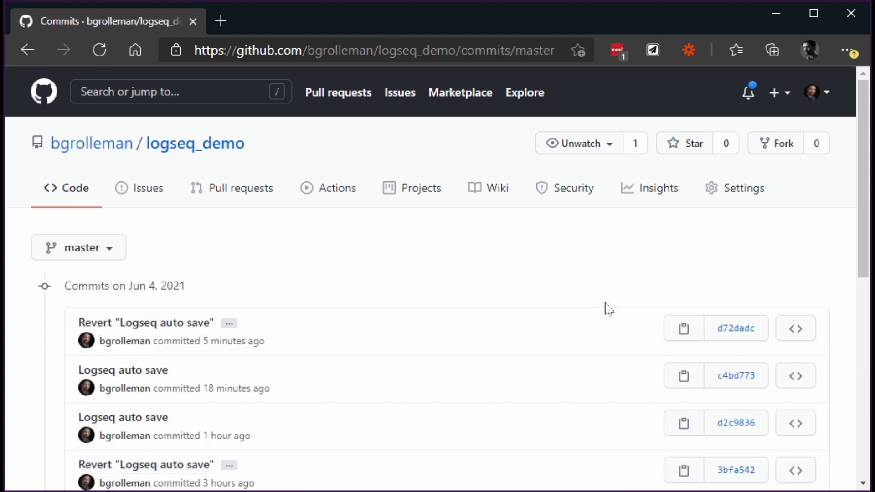